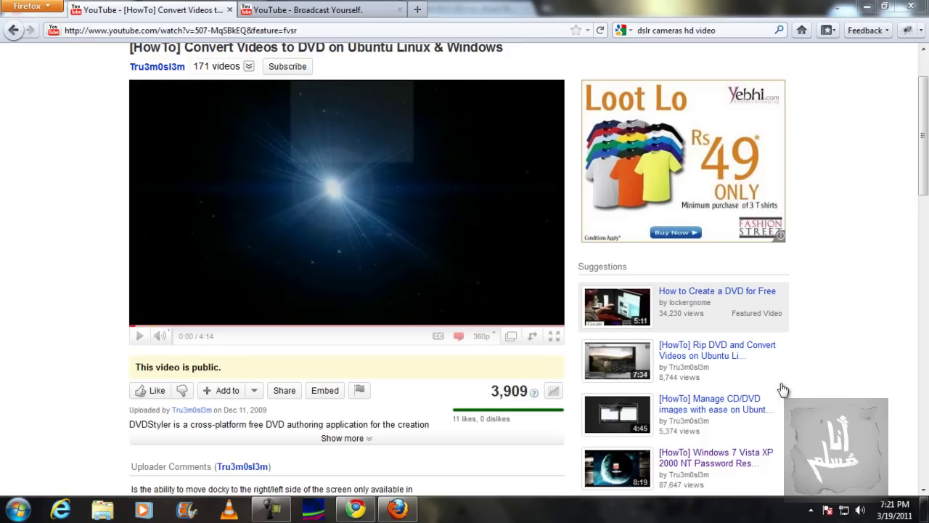
Keep Playback Setup on 'I have a slow connection' (never higher quality), then return to the DVD video
mouse_move(346, 335)
left_click(482, 337)
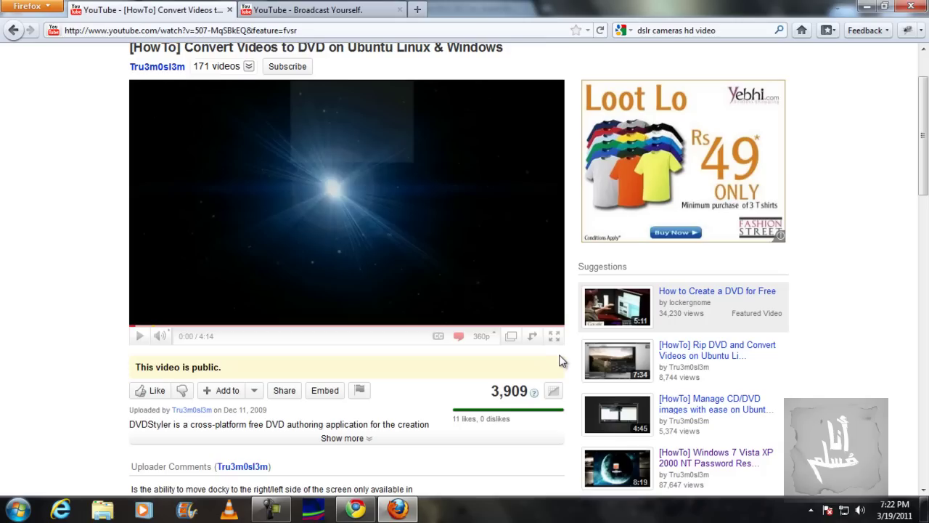
scroll(573, 355, "up", 2)
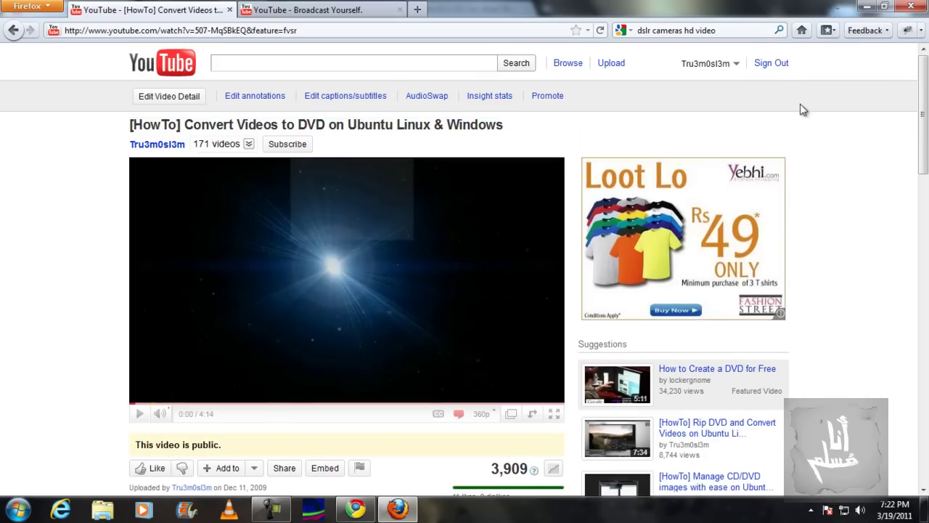
left_click(347, 12)
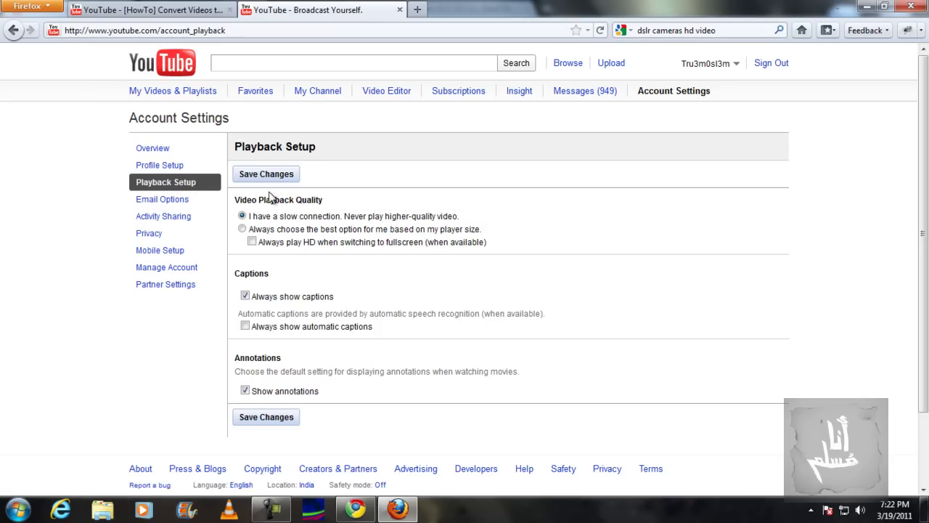
left_click_drag(240, 203, 317, 216)
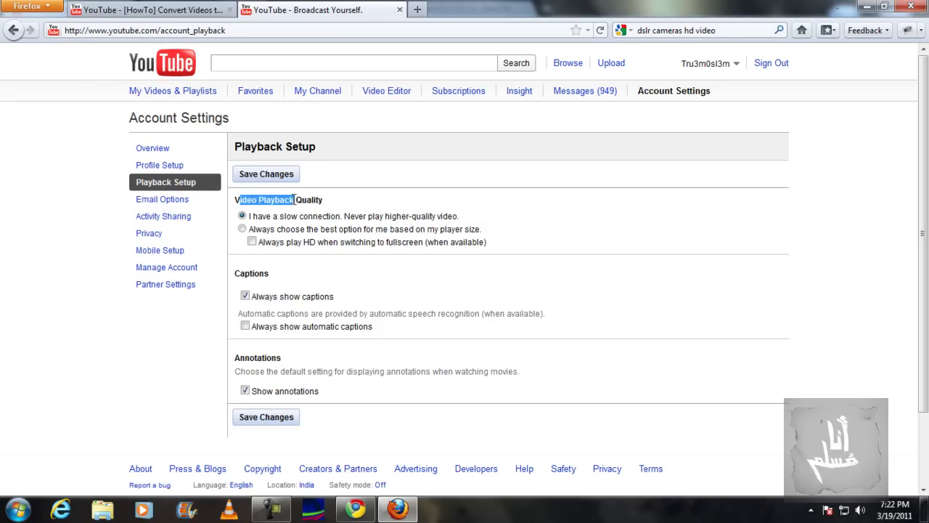
left_click(253, 217)
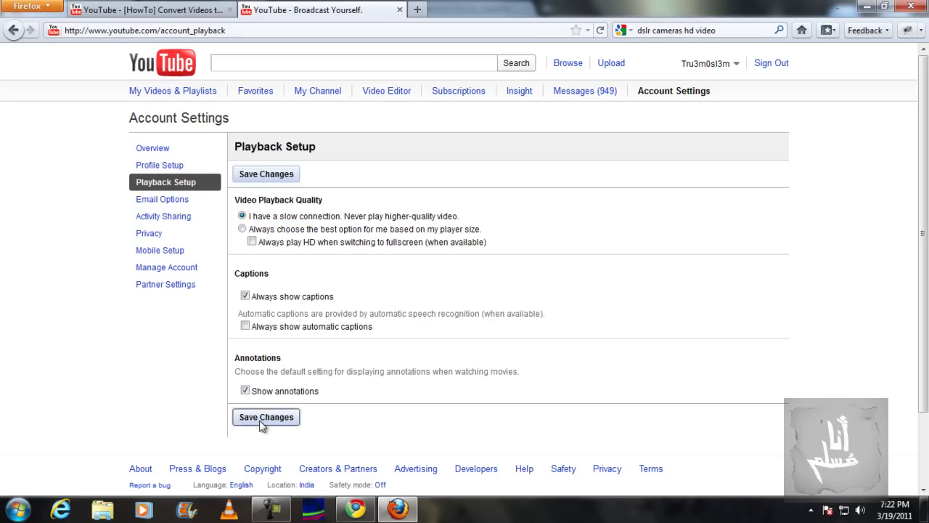
left_click(183, 10)
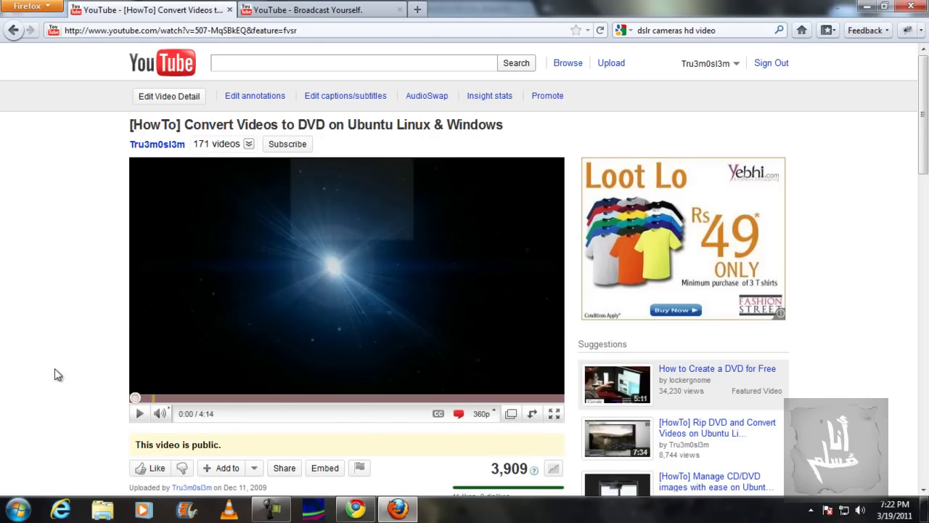
scroll(55, 370, "down", 2)
scroll(50, 349, "up", 2)
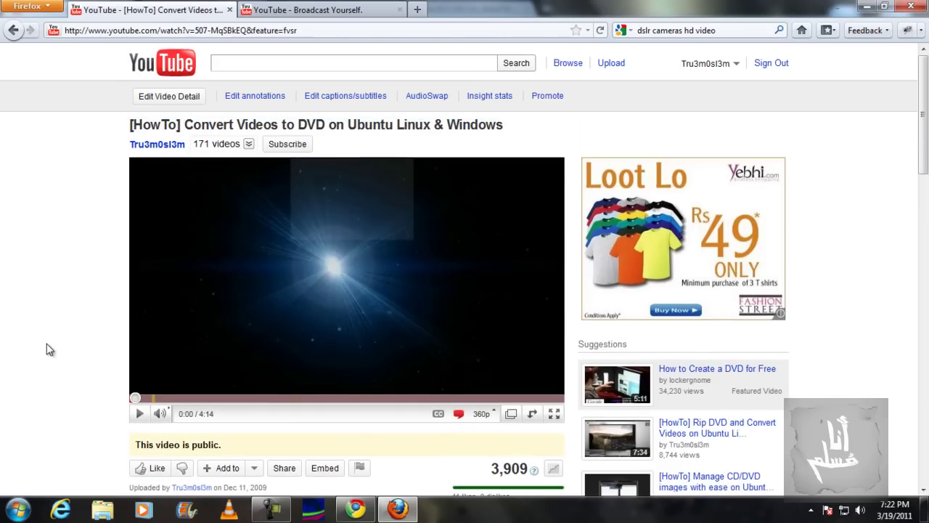
left_click(554, 414)
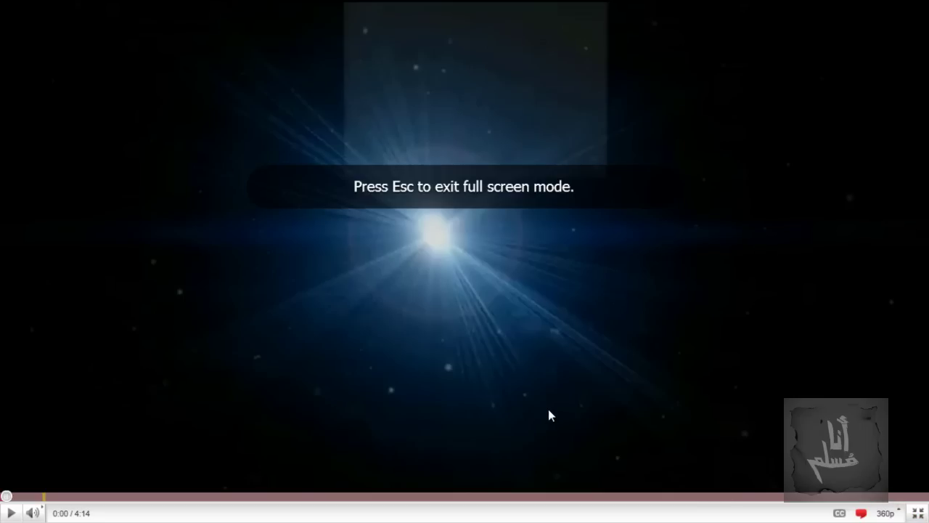
left_click(885, 513)
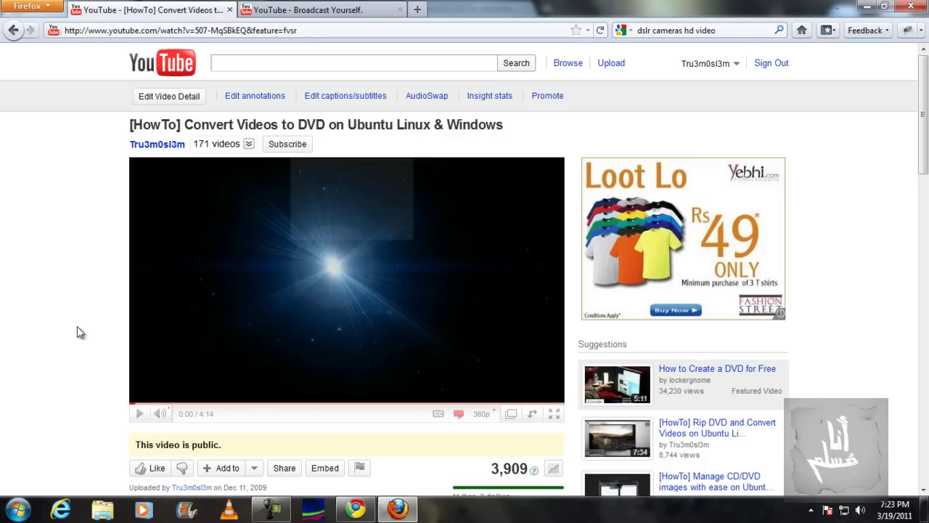
In Chrome, view the YouTube Auto Buffer script page, then show the extensions list with it disabled
left_click(355, 509)
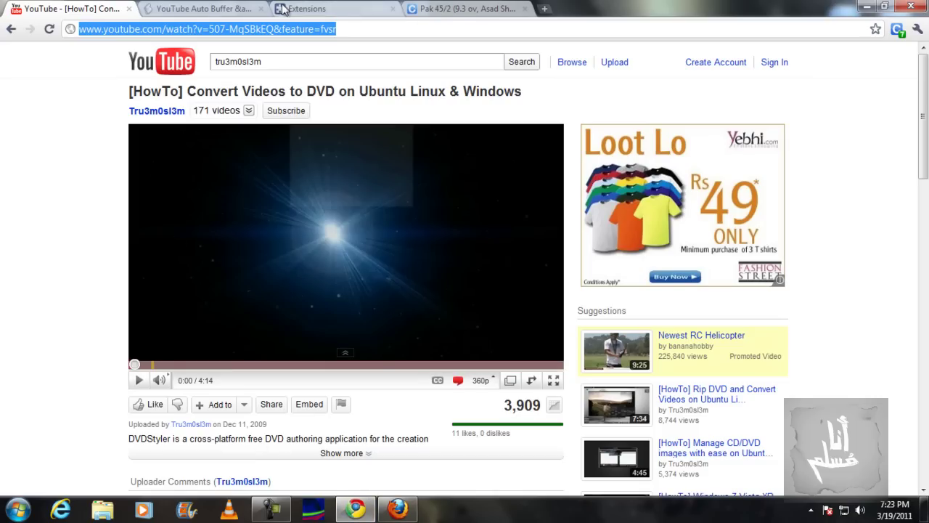
left_click(211, 8)
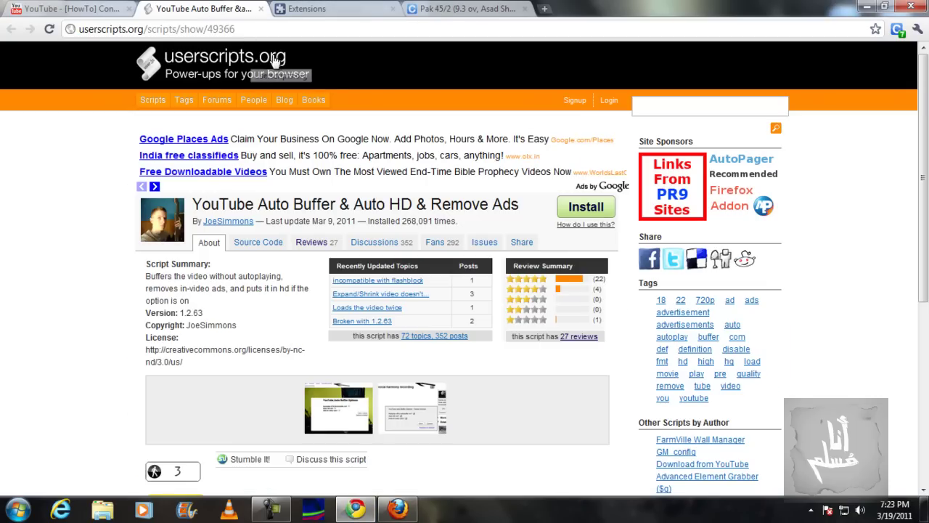
left_click_drag(233, 29, 73, 30)
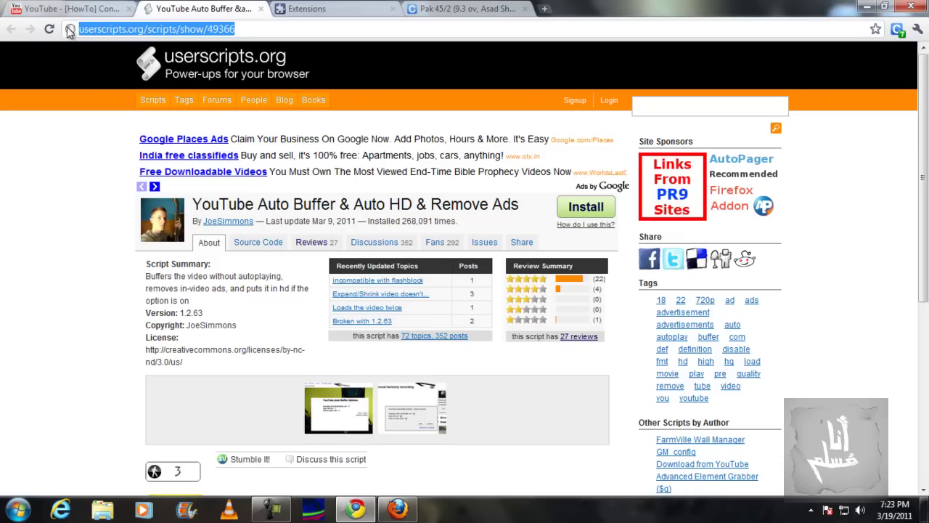
left_click(346, 16)
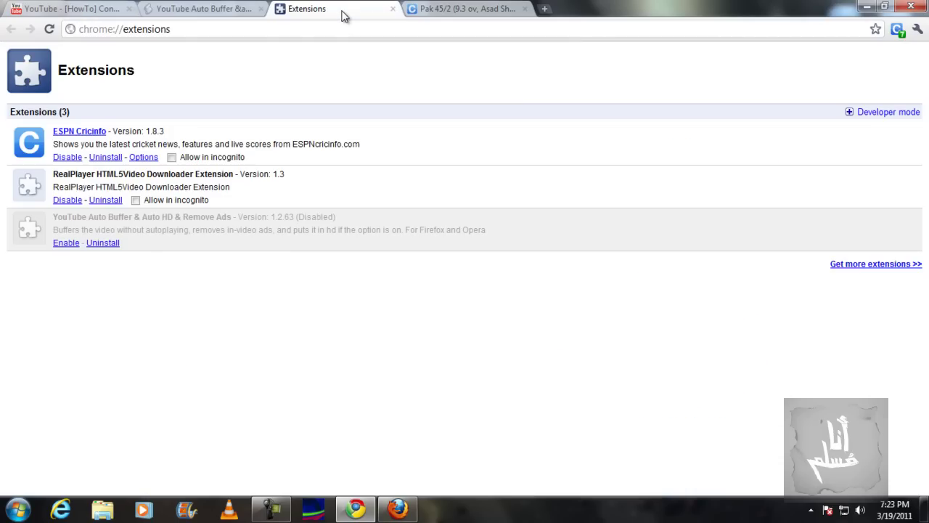
left_click(67, 14)
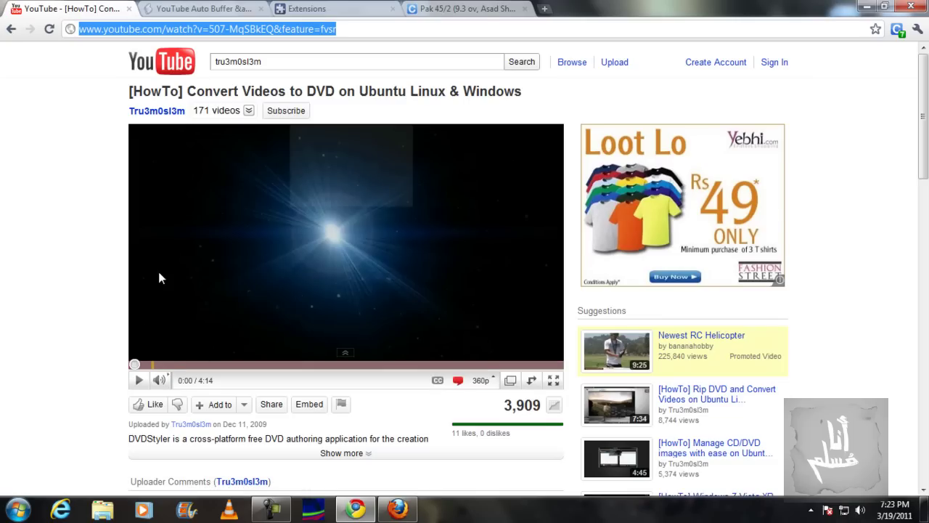
left_click(298, 9)
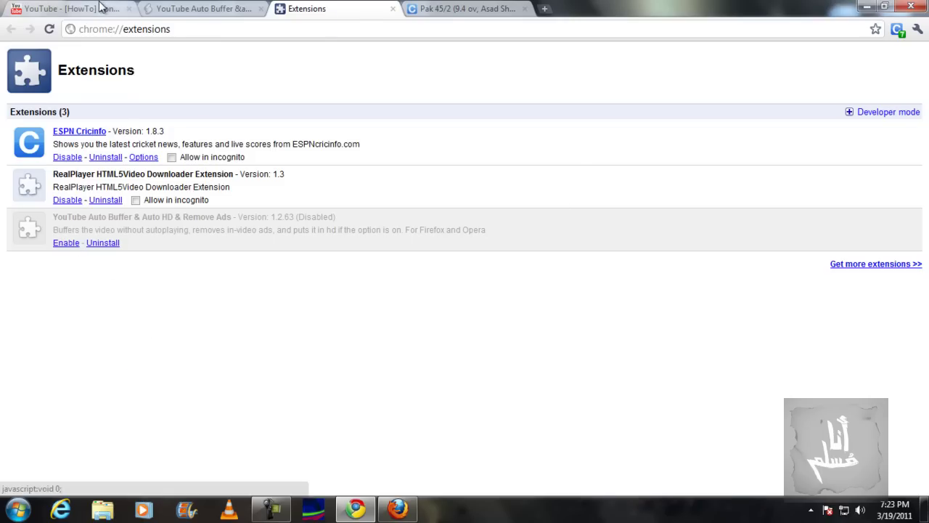
Reload the DVD-conversion video page and check its 480p playback in full screen
left_click(73, 9)
left_click(49, 29)
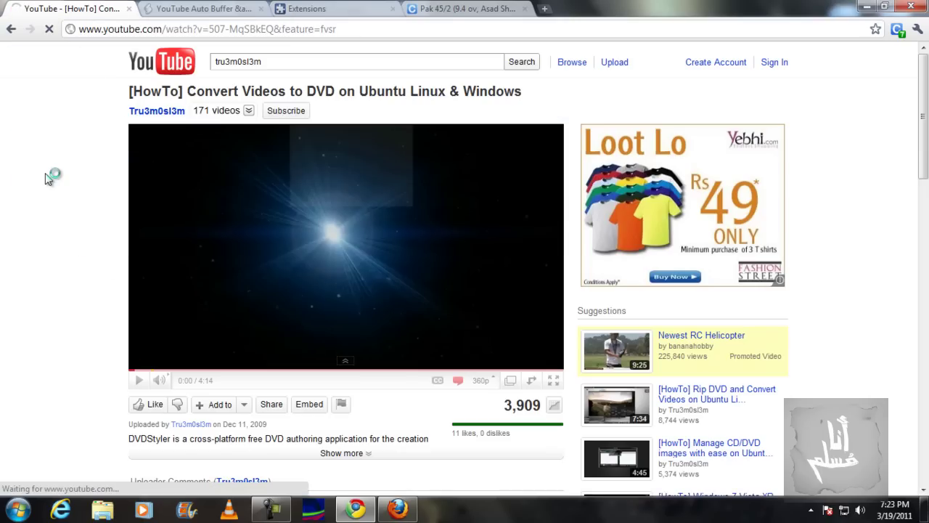
scroll(44, 239, "down", 1)
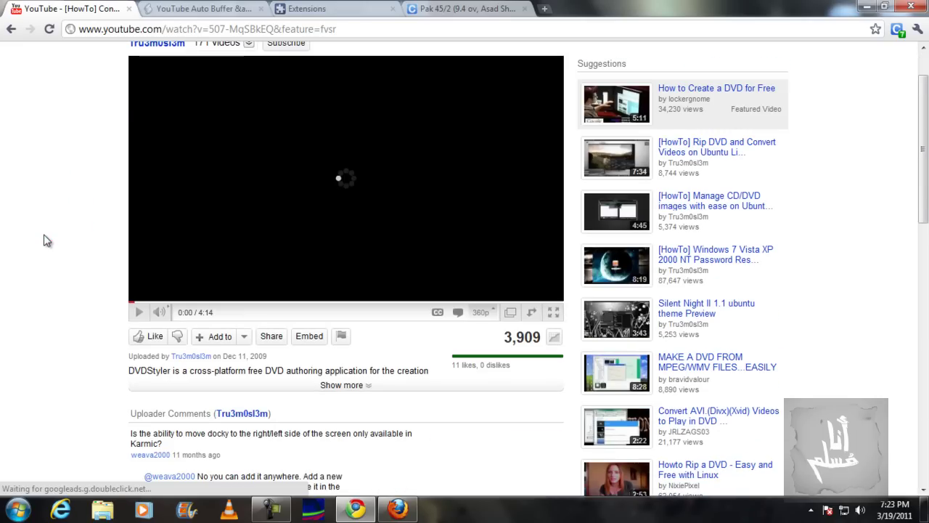
scroll(45, 241, "up", 1)
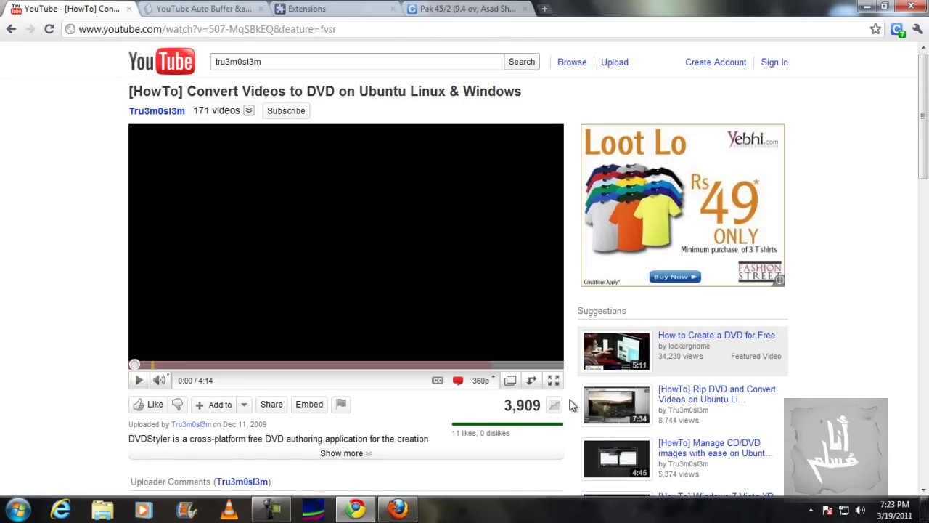
left_click(553, 380)
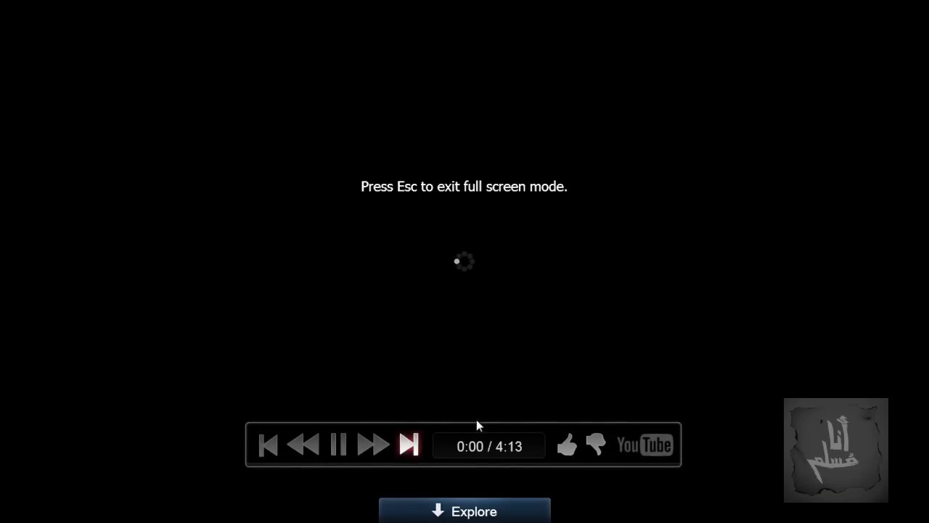
key("Escape")
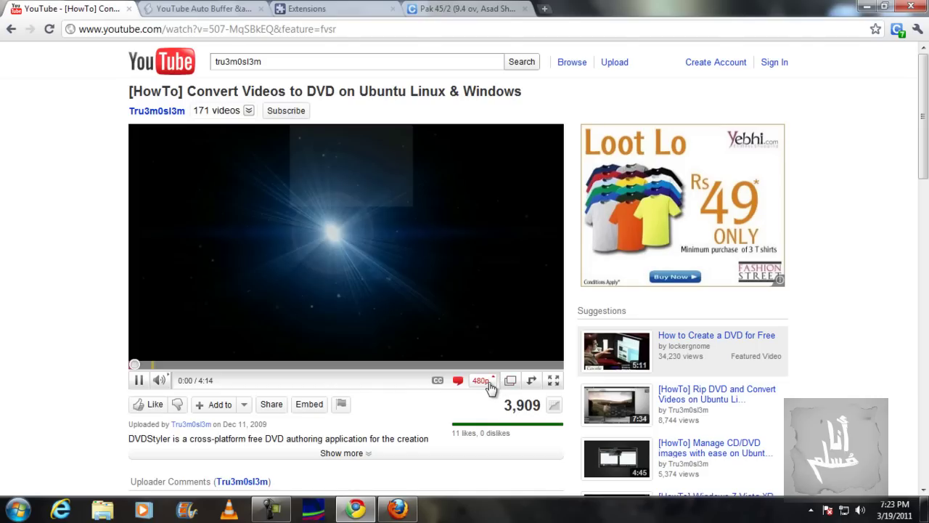
Set the video quality to 360p and bring up Chrome's extensions list
left_click(491, 384)
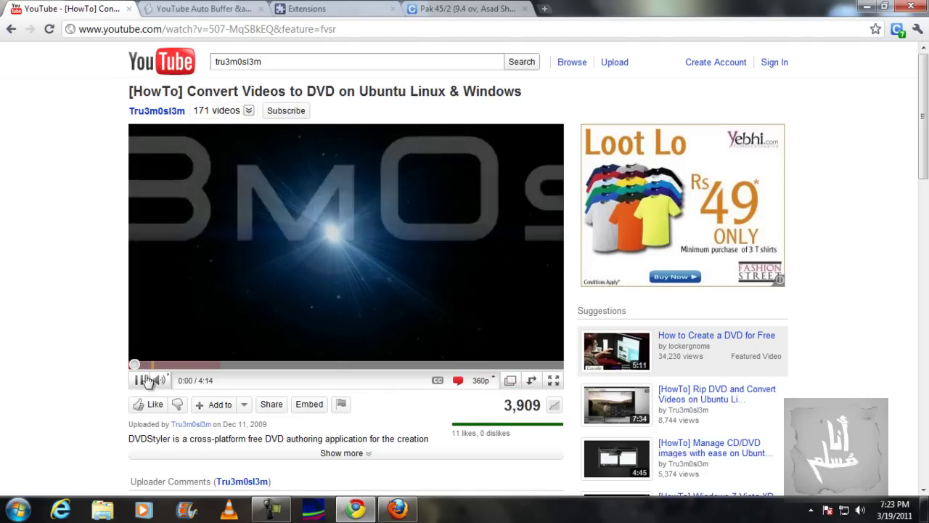
left_click(195, 10)
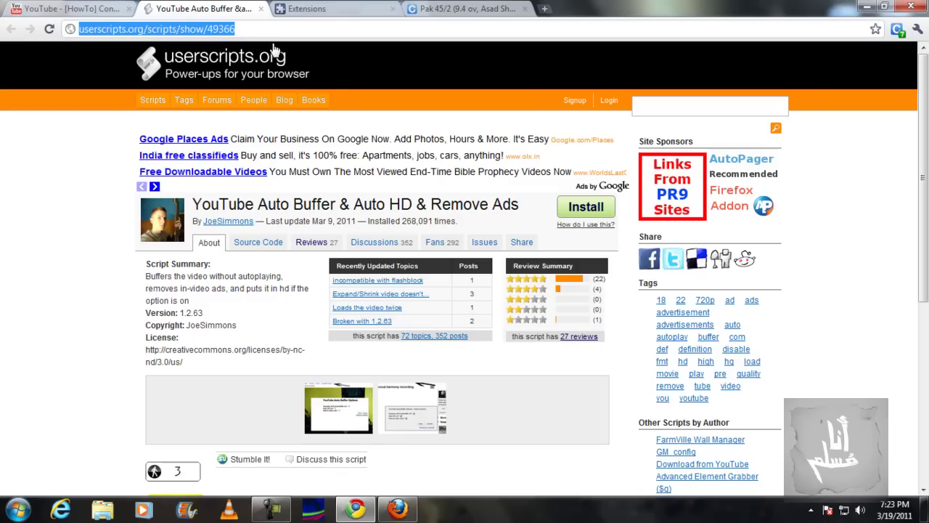
left_click(320, 9)
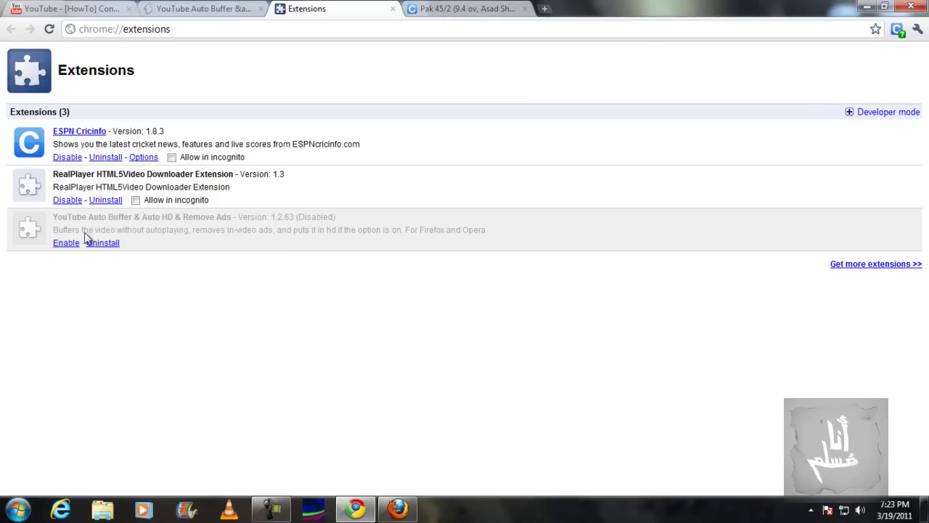
Enable the YouTube Auto Buffer & Auto HD & Remove Ads extension
left_click(69, 244)
left_click(217, 8)
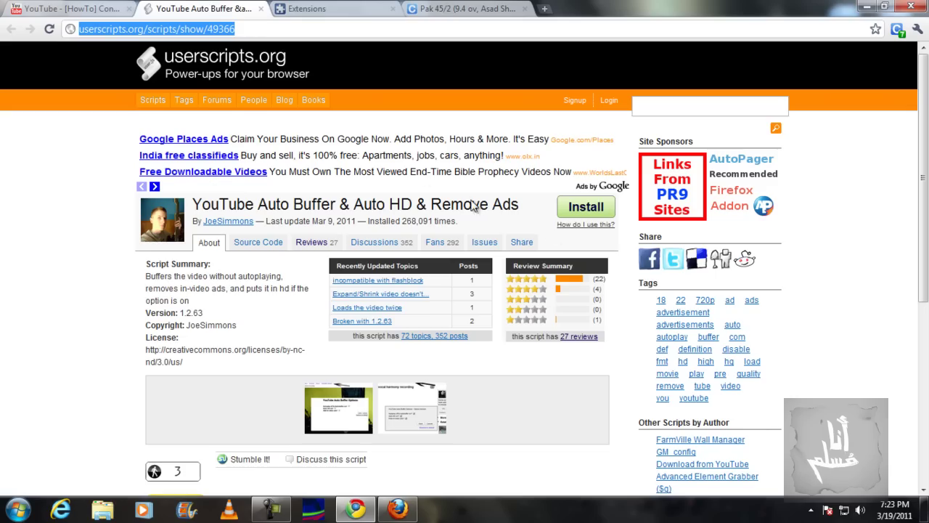
left_click(325, 10)
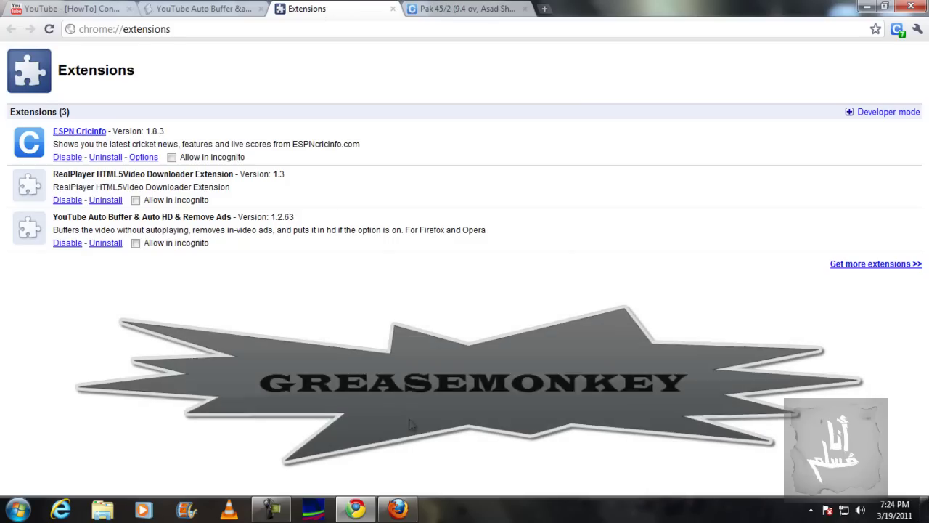
left_click(398, 508)
left_click(402, 513)
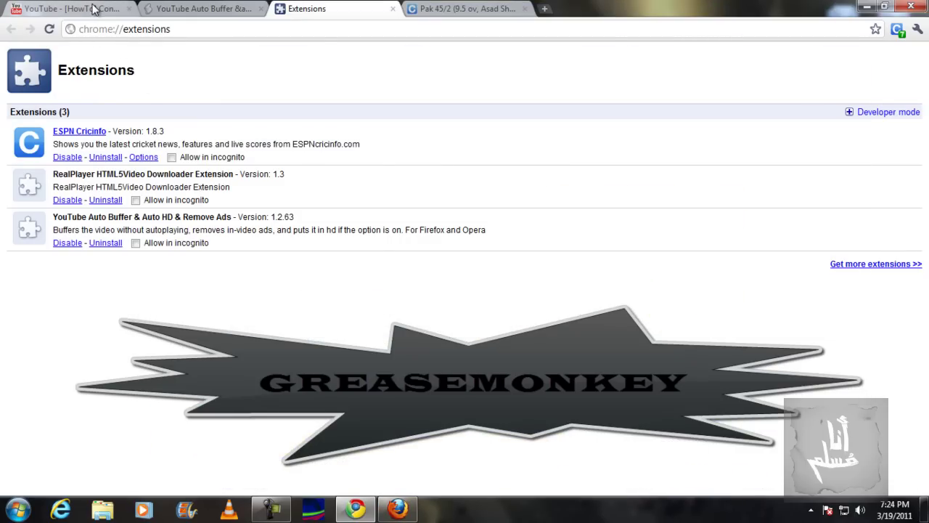
Return to the DVD-conversion video page in YouTube
left_click(93, 9)
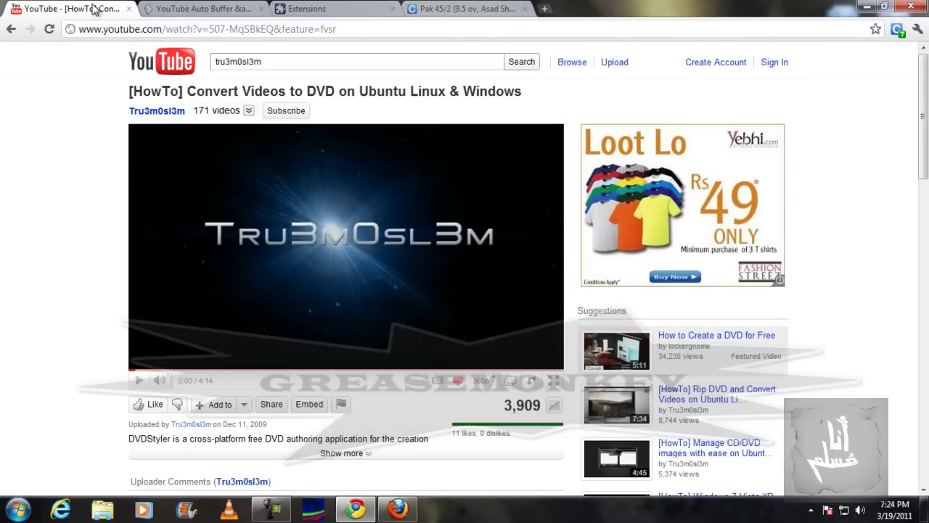
scroll(119, 386, "down", 1)
scroll(119, 387, "up", 1)
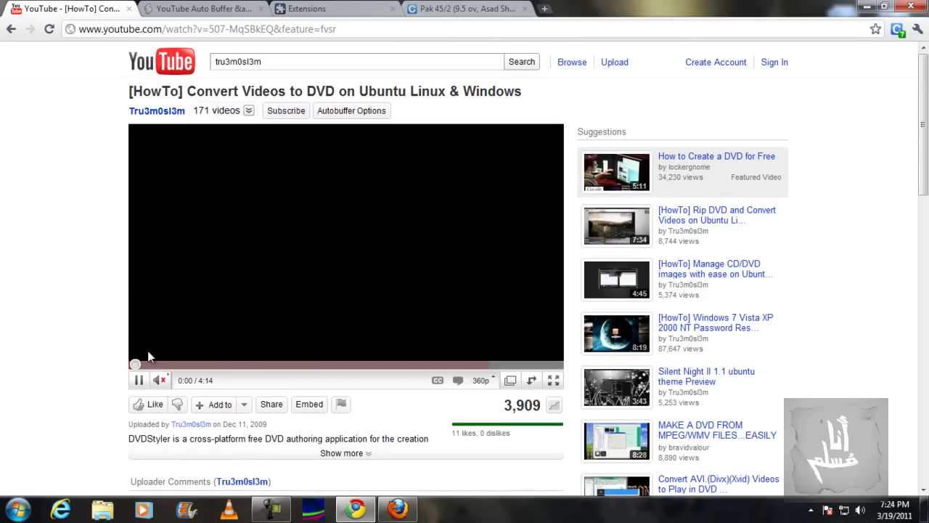
left_click(161, 380)
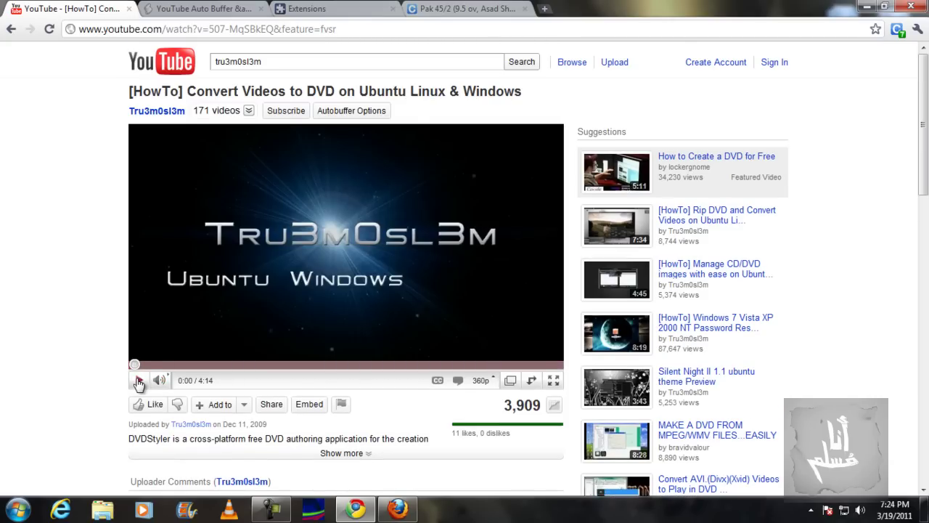
Save Auto Buffer options: Autobuffer mode, 360p (normal) quality, in-video ads and annotations hidden
left_click(367, 114)
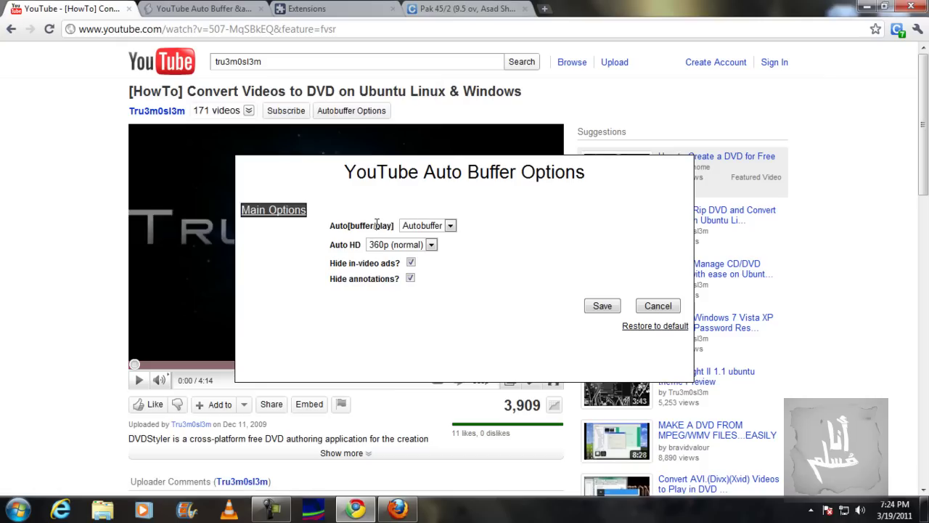
left_click(424, 227)
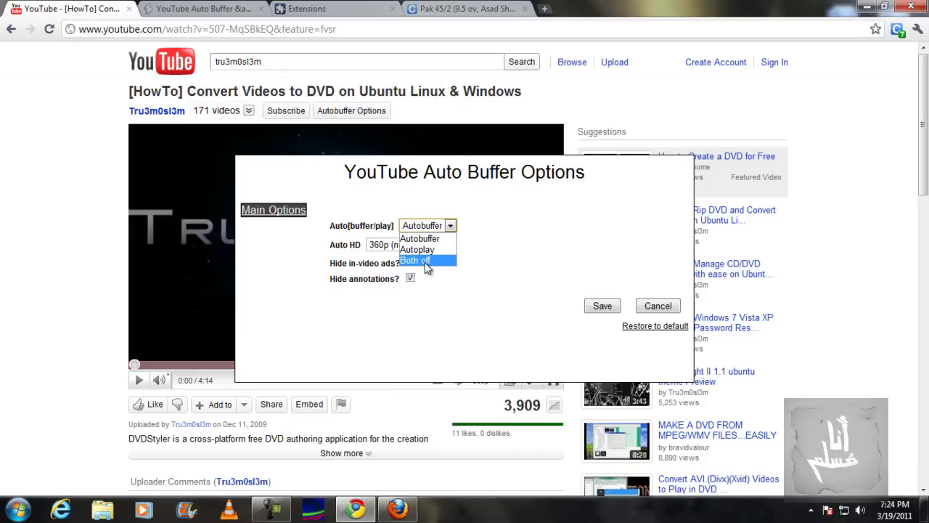
left_click(476, 228)
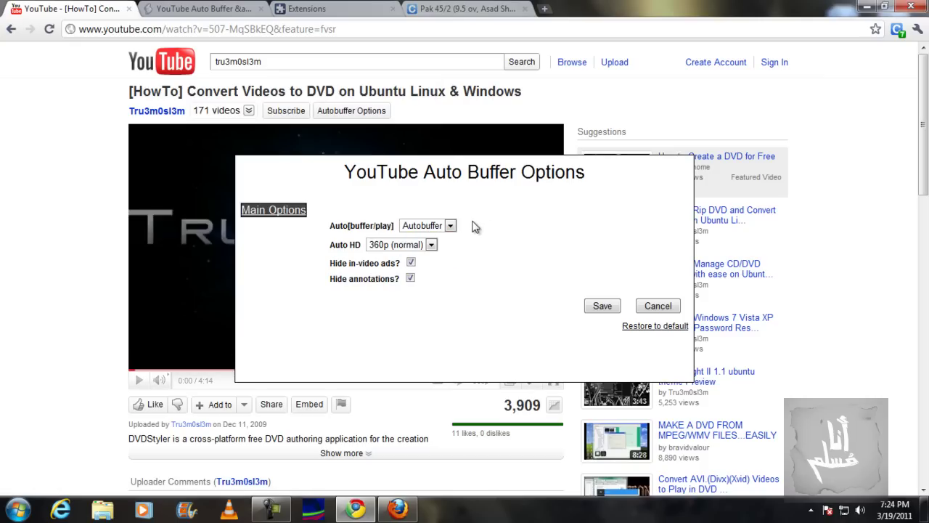
left_click(408, 245)
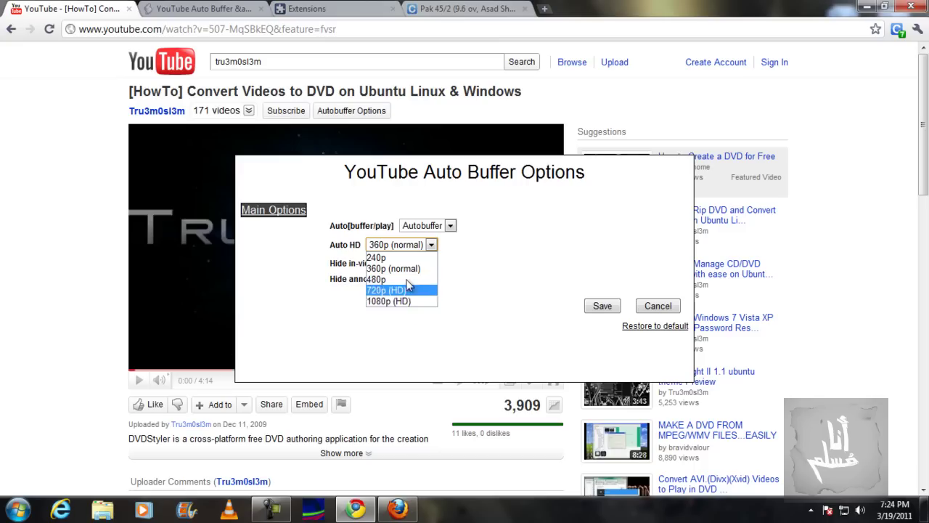
left_click(409, 269)
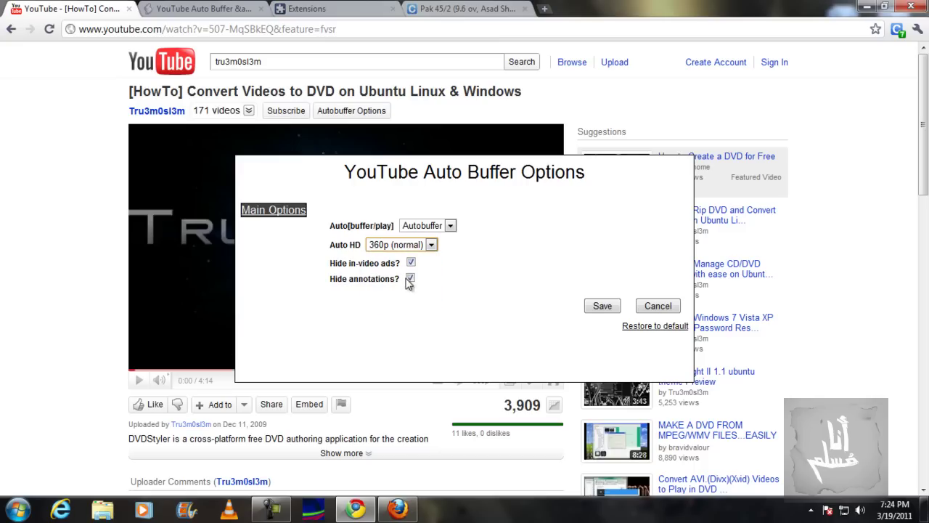
left_click(658, 306)
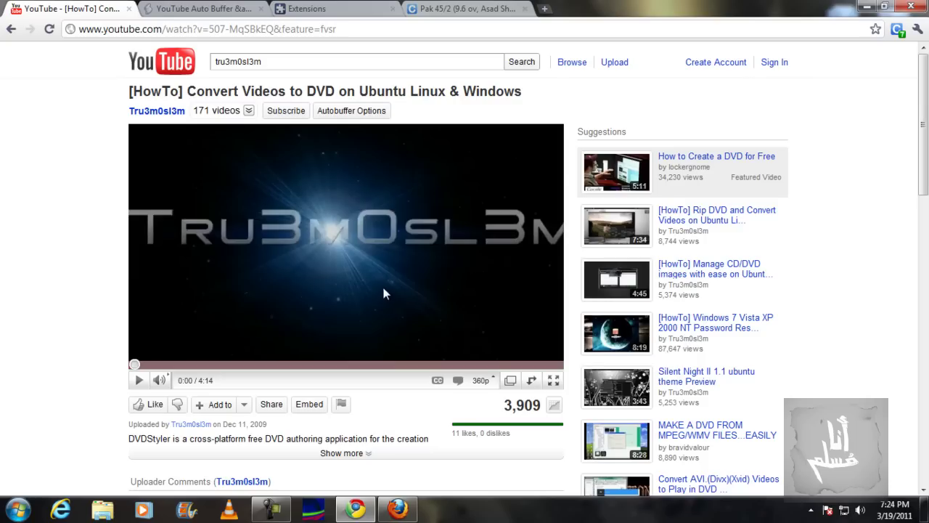
Play the video full screen at 360p, pause at 0:02, and exit full screen
left_click(551, 382)
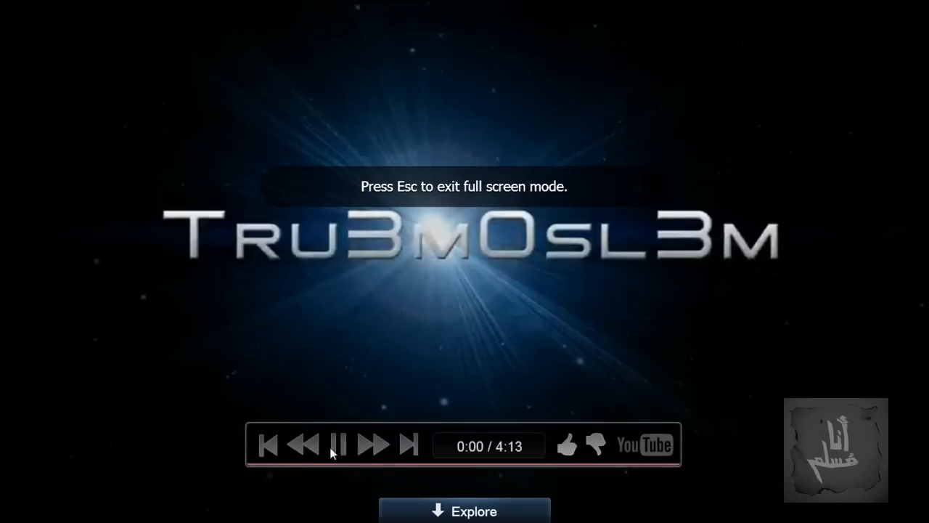
left_click(335, 445)
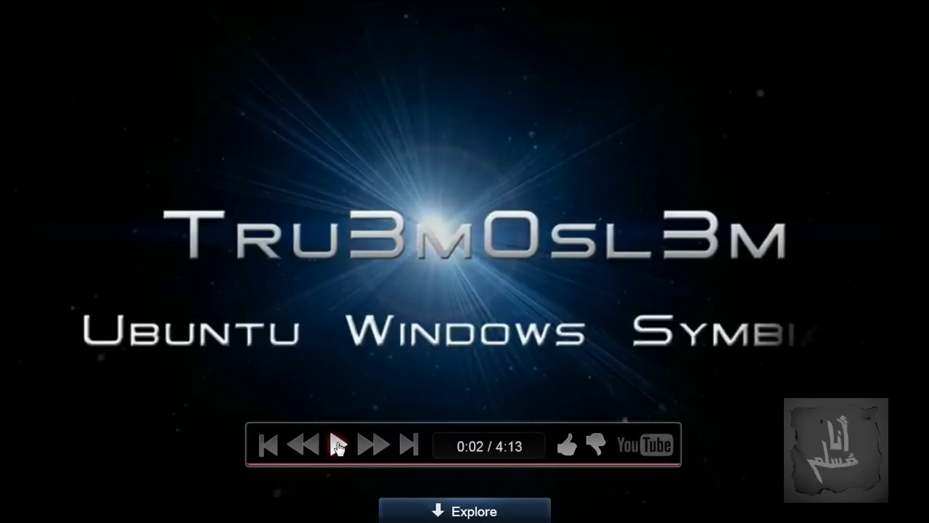
key("Escape")
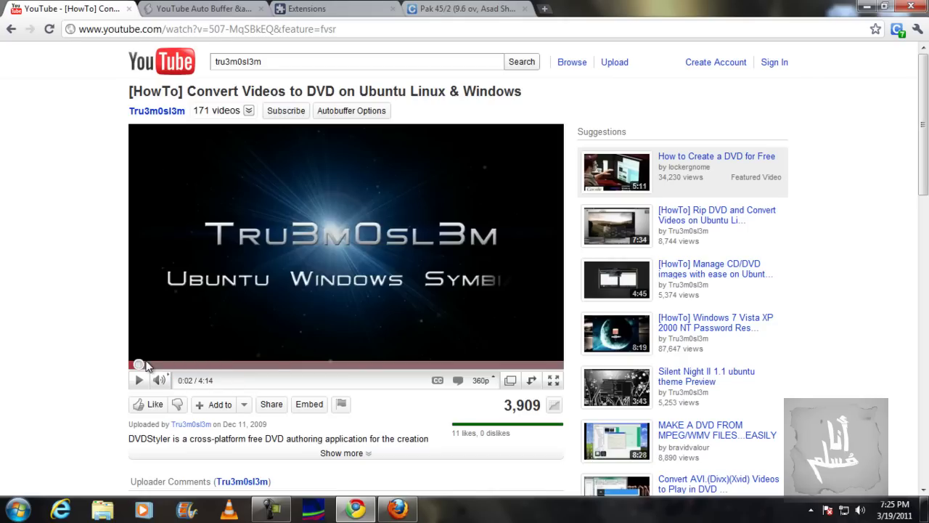